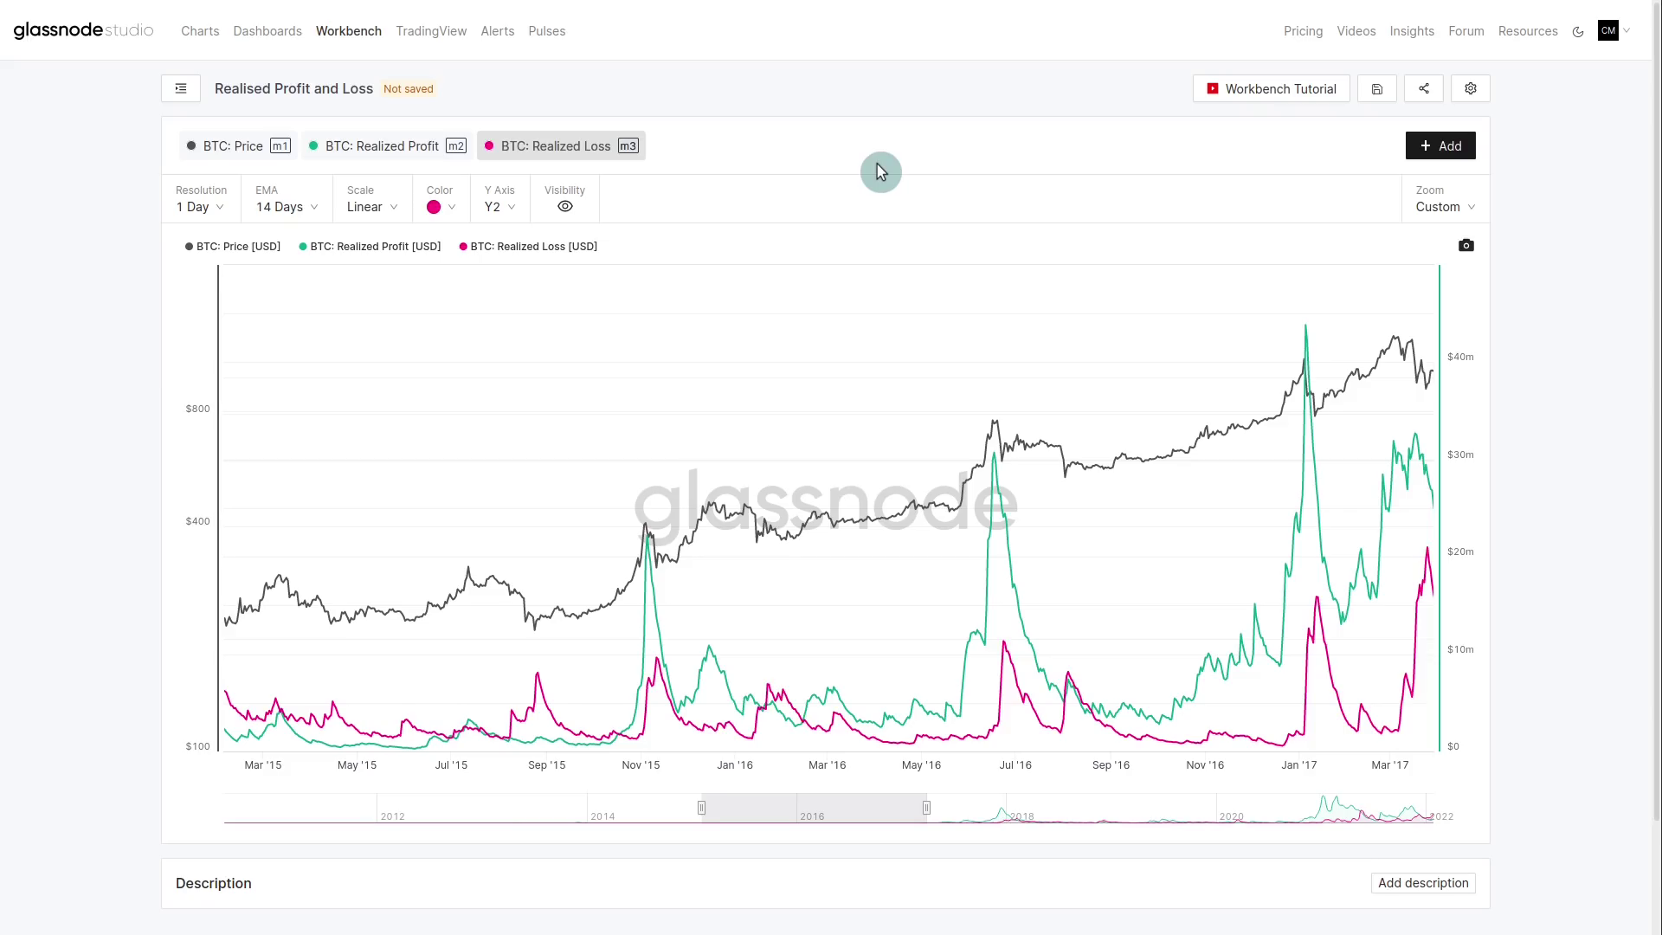
- Turn off visibility of the m3 Realized Loss metric
click(545, 247)
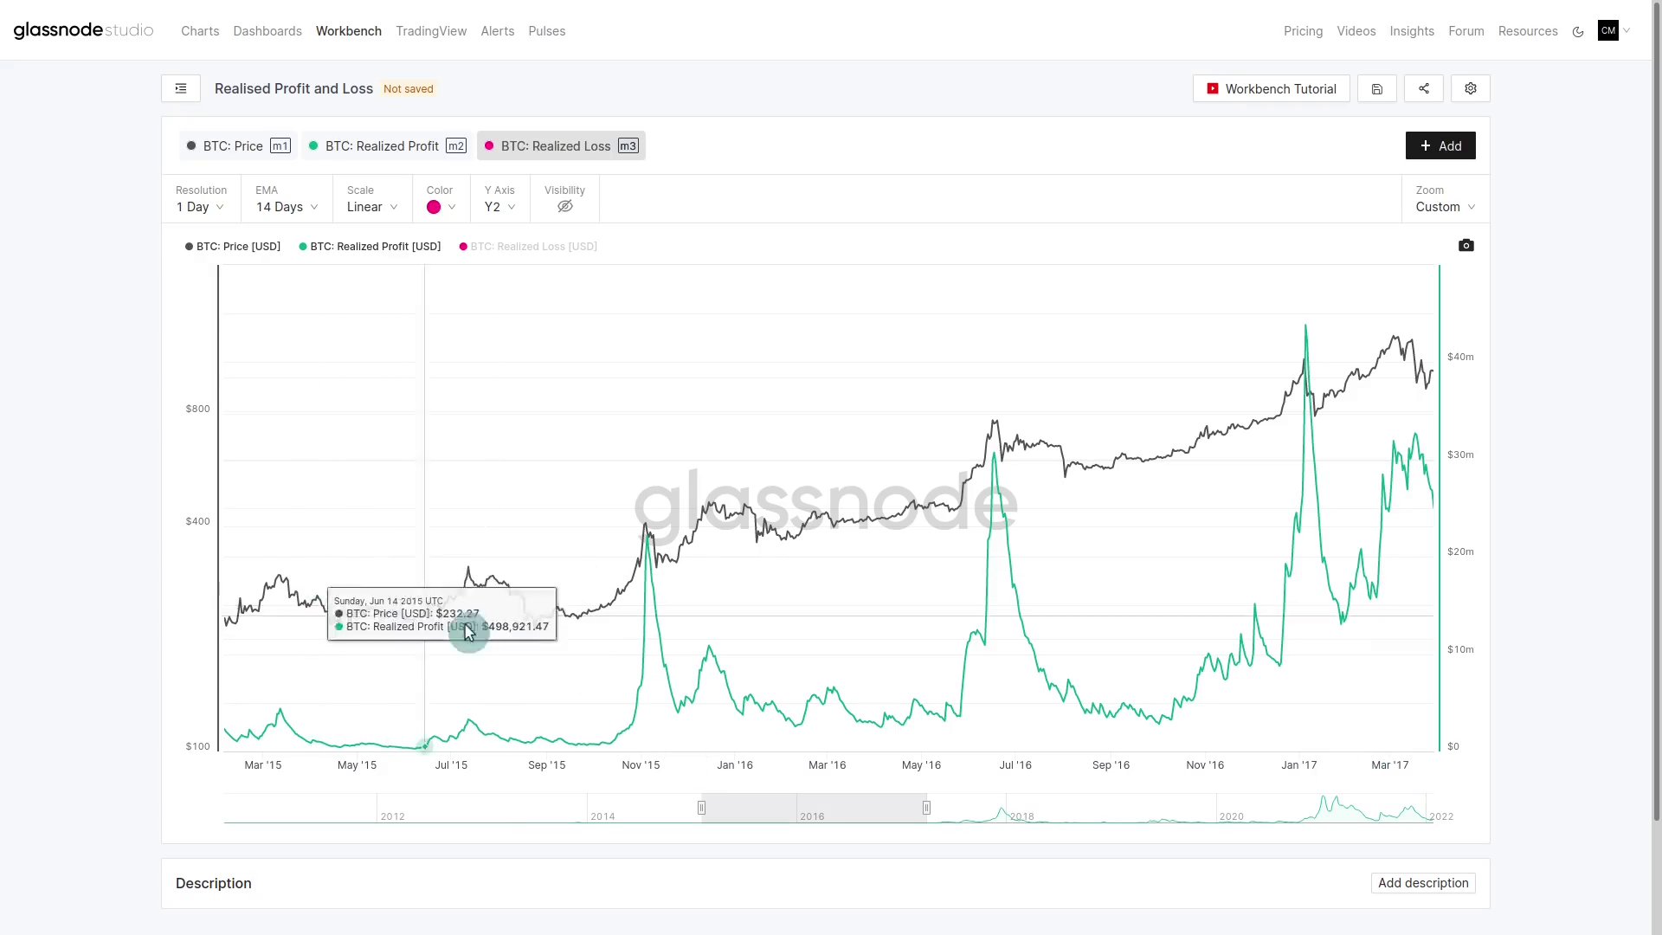
mouse_move(541, 611)
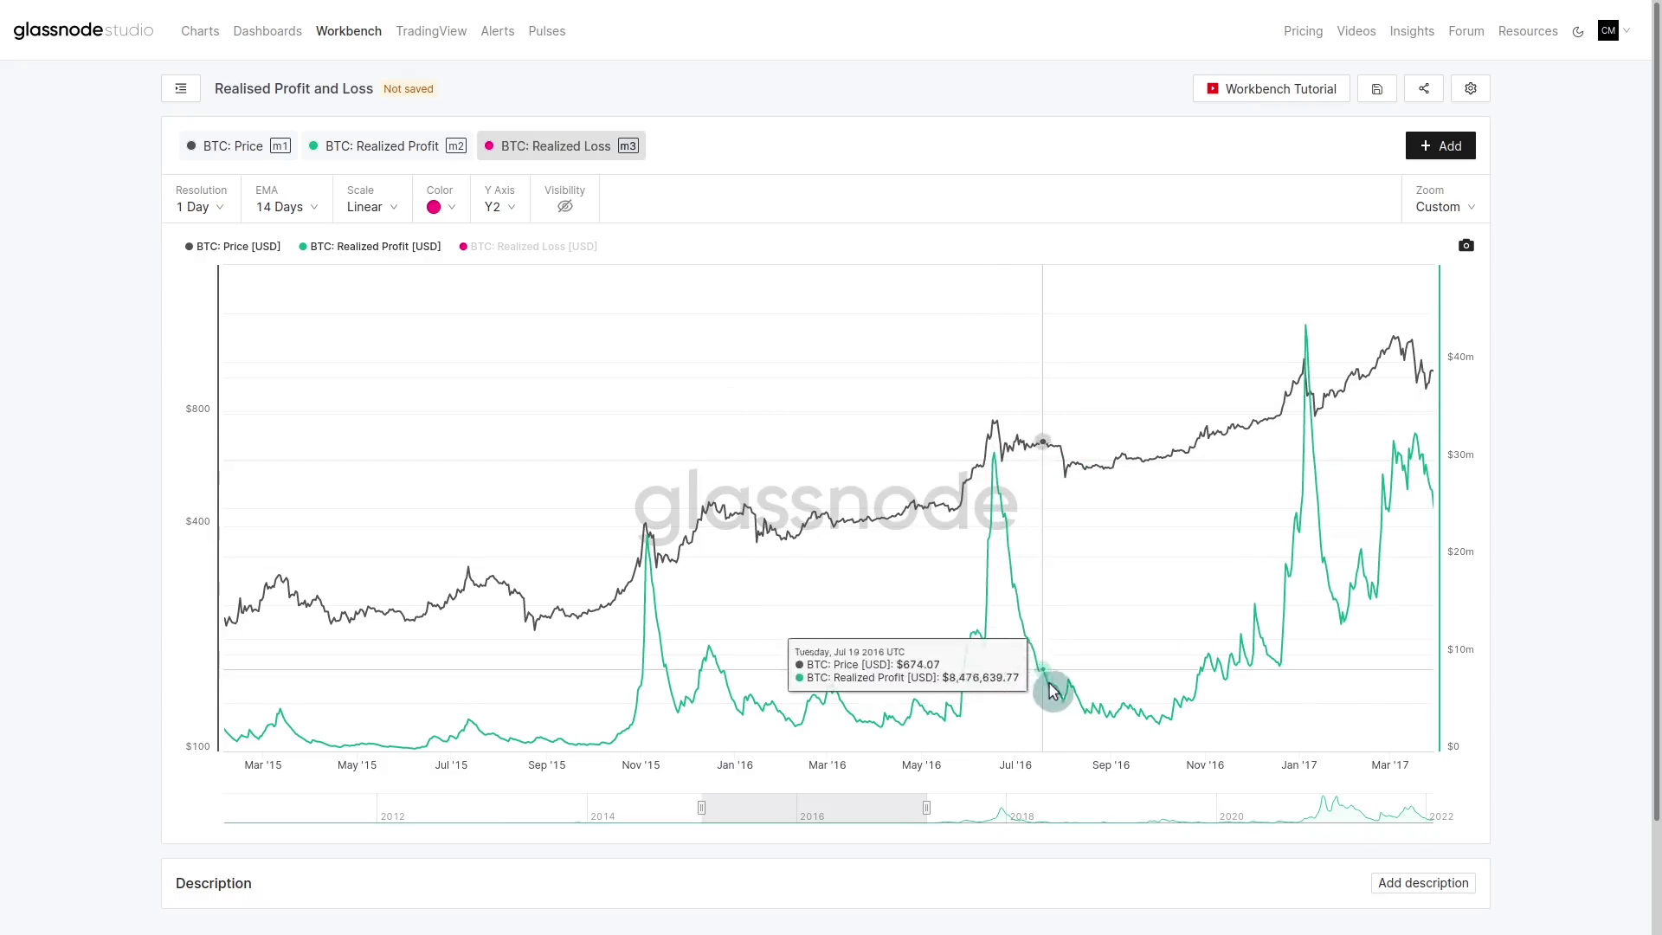
- Toggle the m3 Realized Loss series back to visible
click(528, 247)
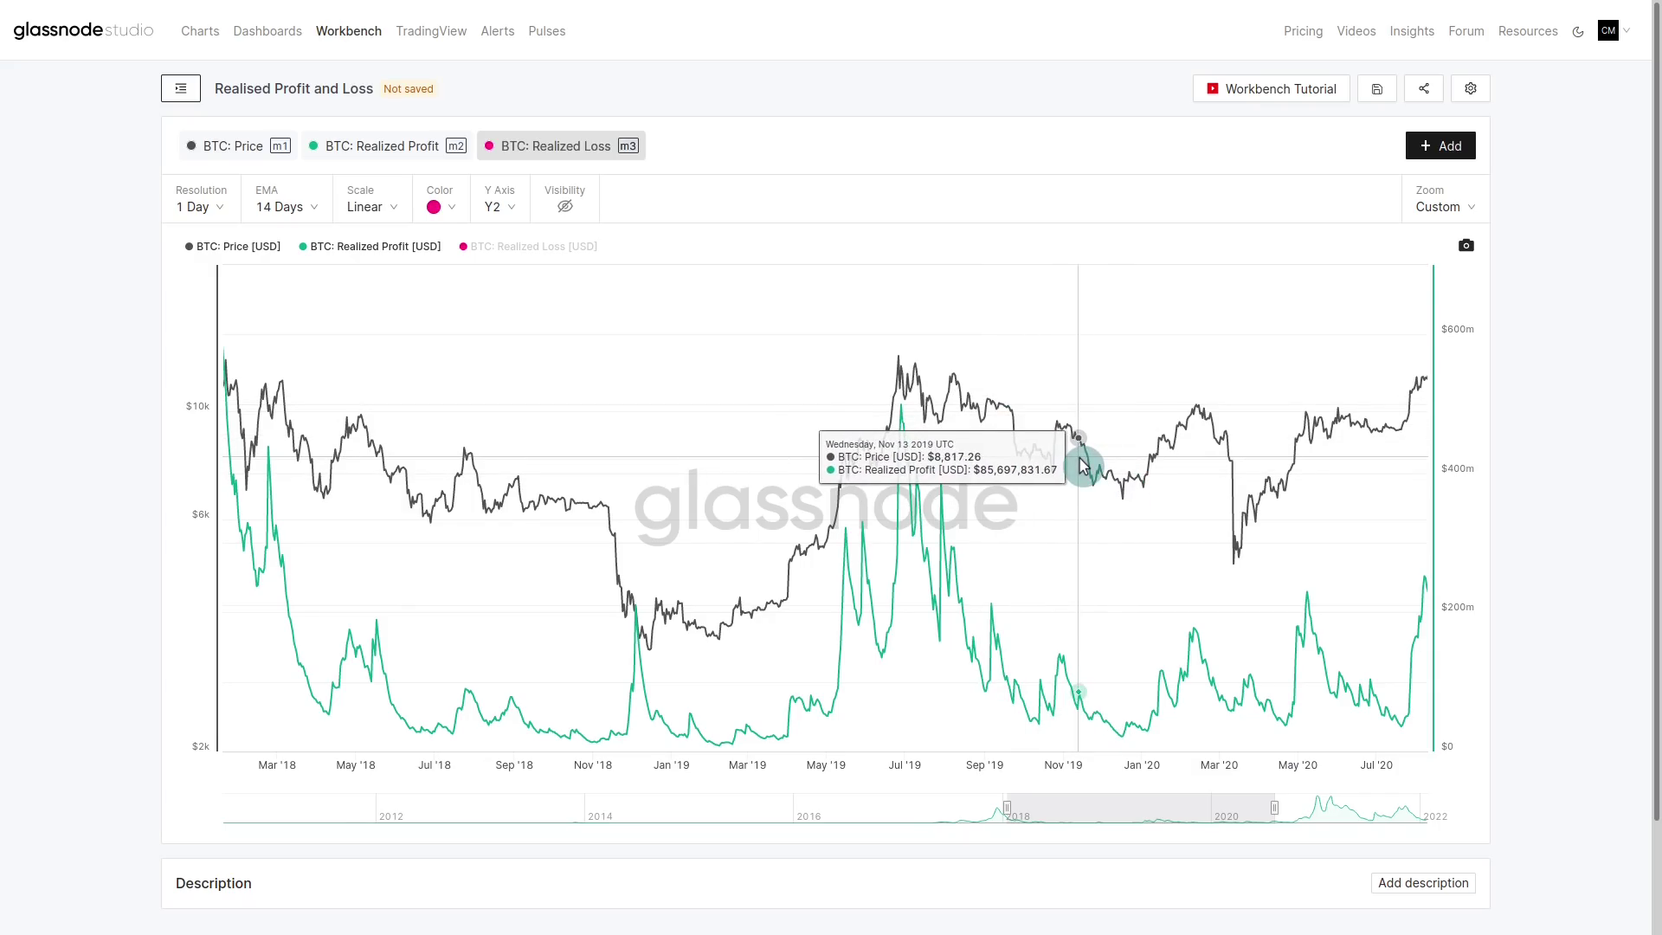
- Restore the Realized Loss line on the 2018–2020 chart
click(555, 247)
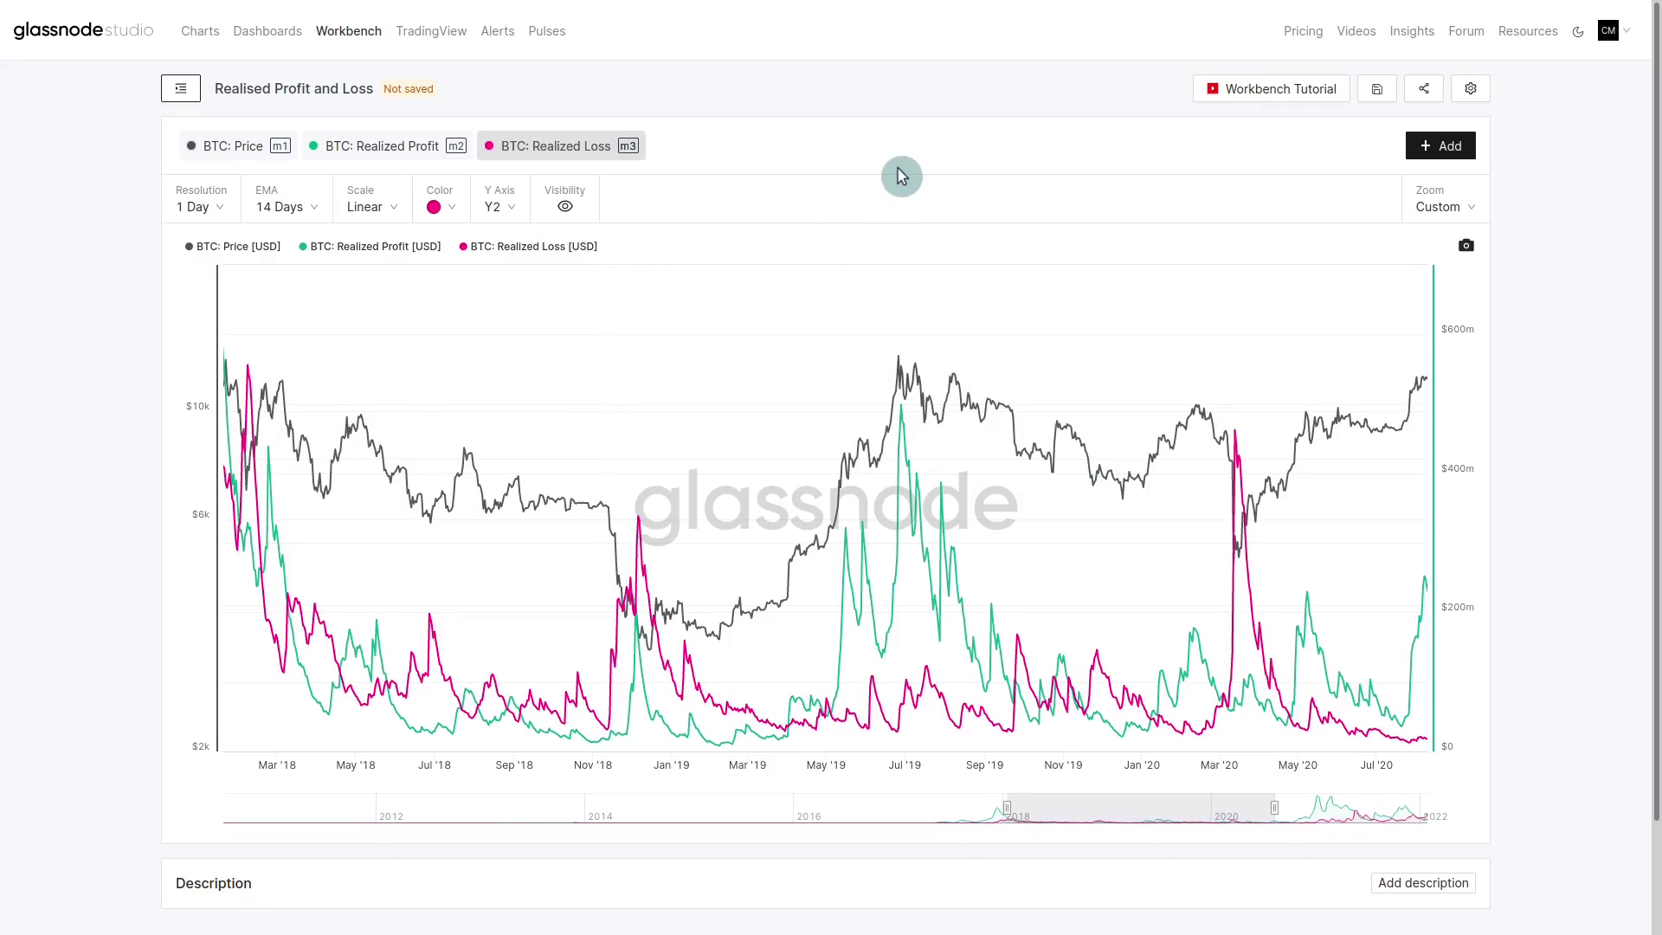